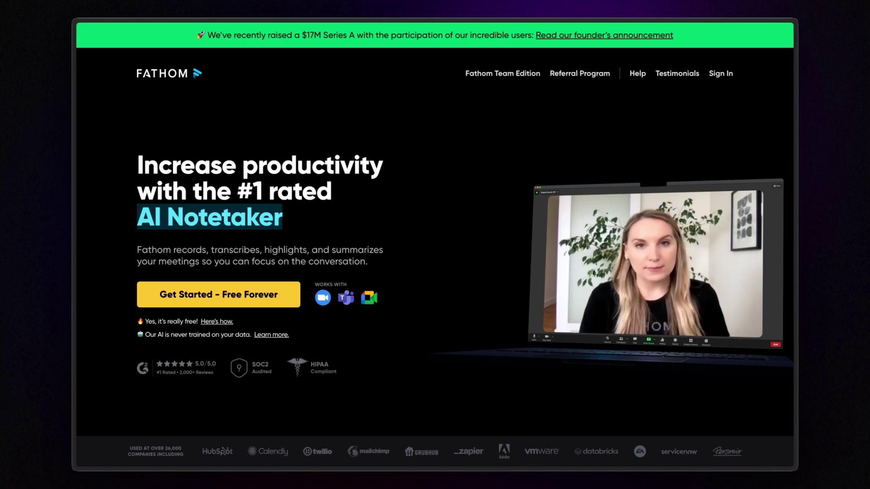
Step: Review the meeting's transcript and its Download Video option in Fathom
scroll(435, 245, "down", 10)
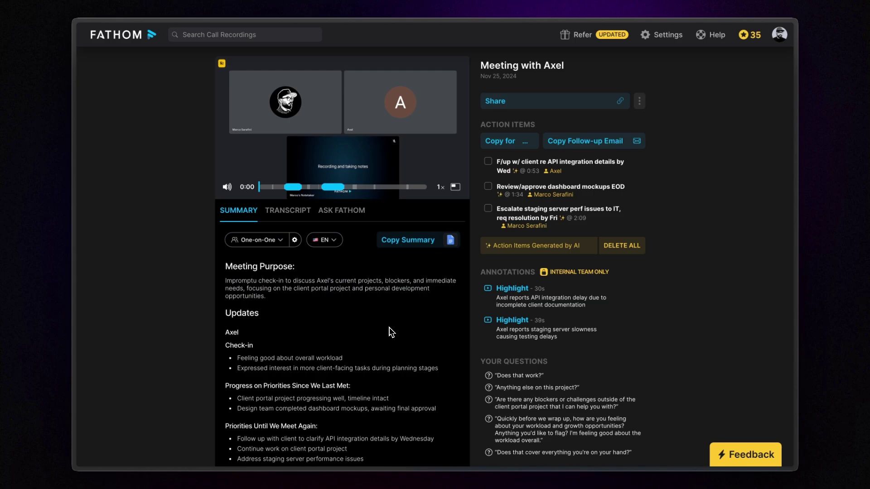
scroll(390, 331, "down", 5)
scroll(388, 299, "up", 5)
left_click(292, 211)
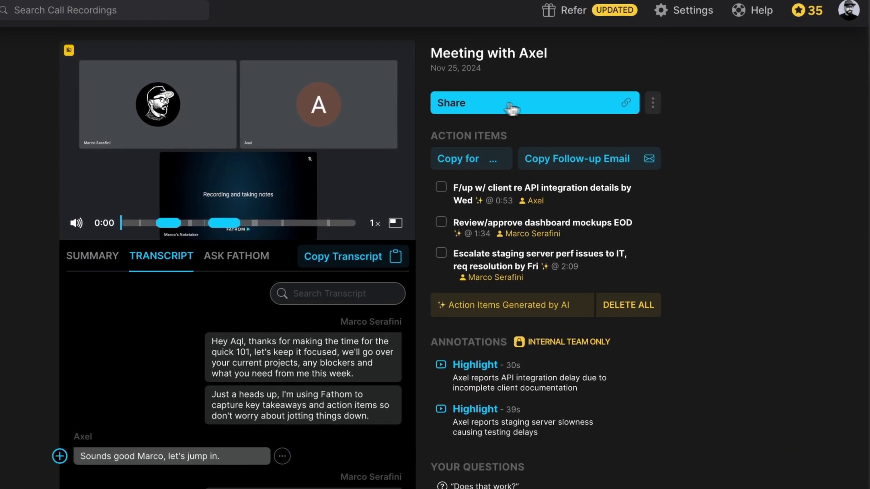
left_click(653, 103)
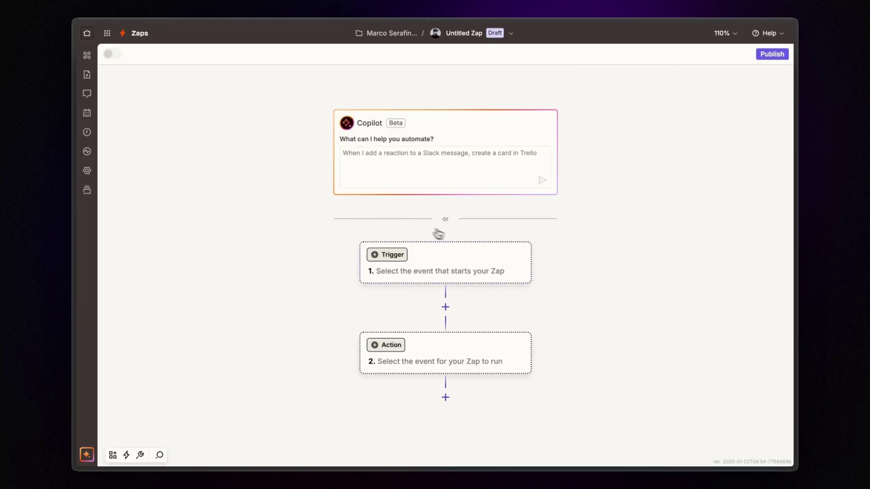
Step: Choose Fathom as the trigger app with New Download Video as the trigger event
left_click(395, 256)
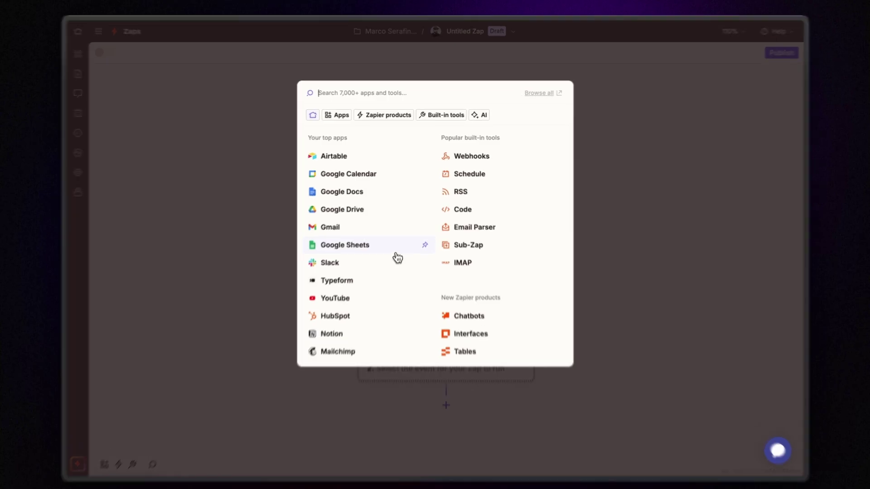
type("fathom")
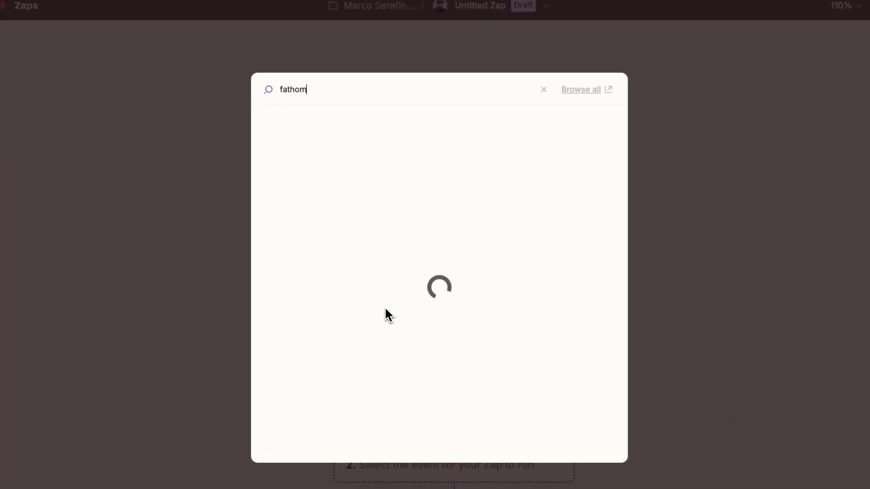
left_click(330, 128)
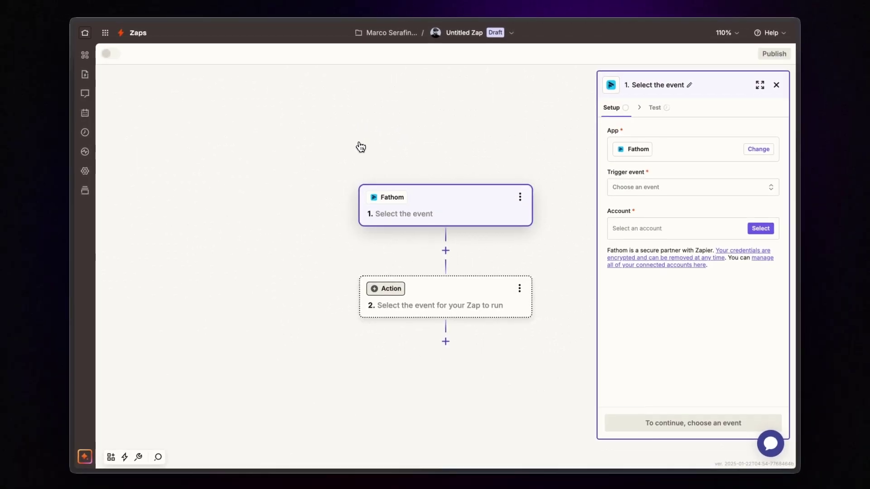
left_click(655, 202)
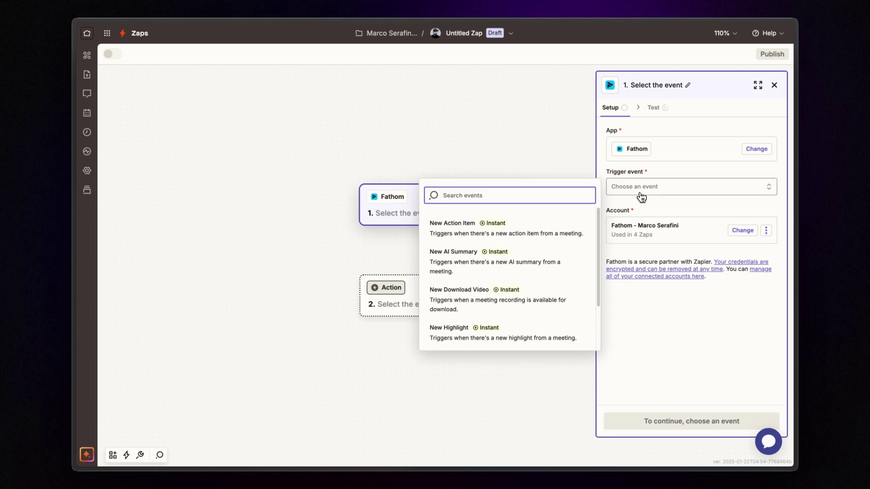
type("down")
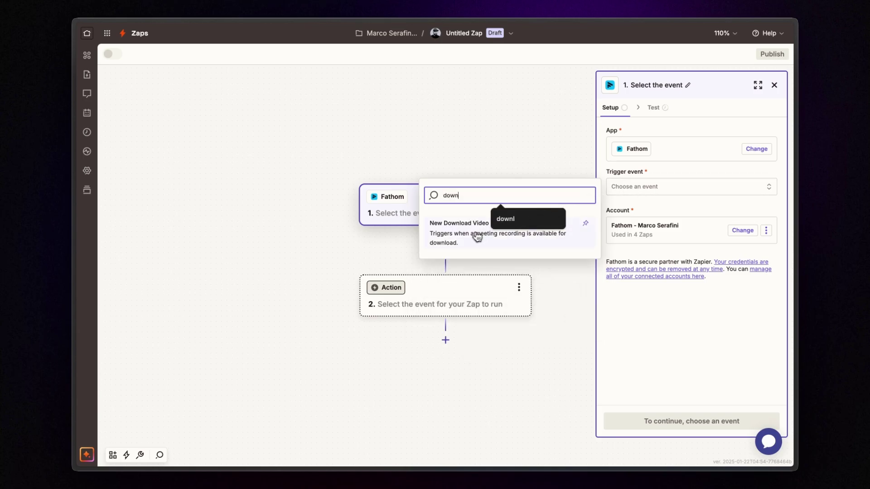
left_click(471, 238)
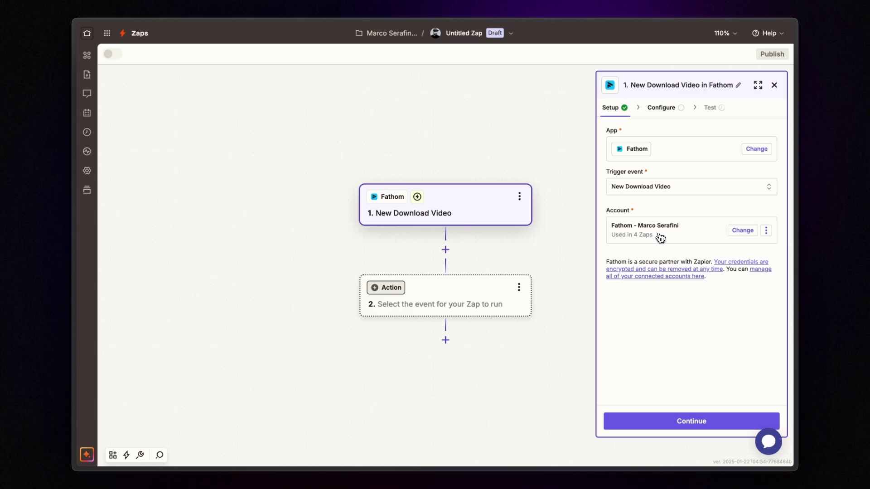
Step: Set the Fathom trigger to fire on My Meetings
left_click(687, 423)
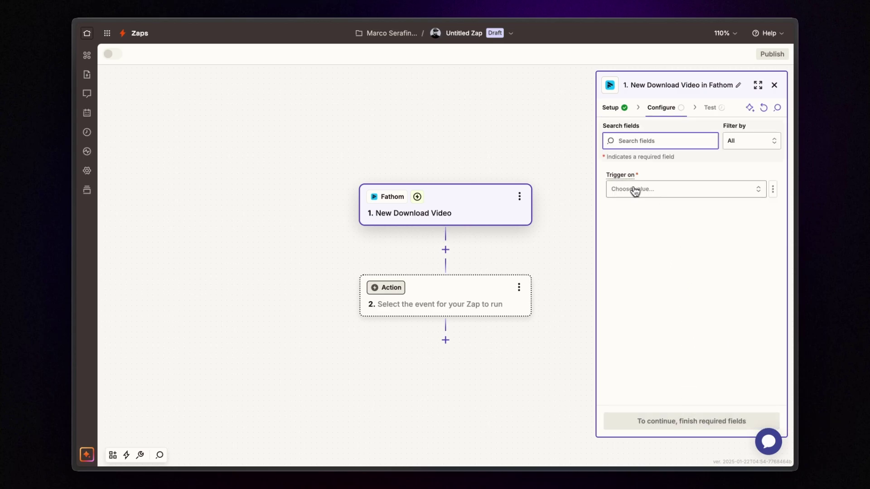
left_click(657, 191)
left_click(670, 191)
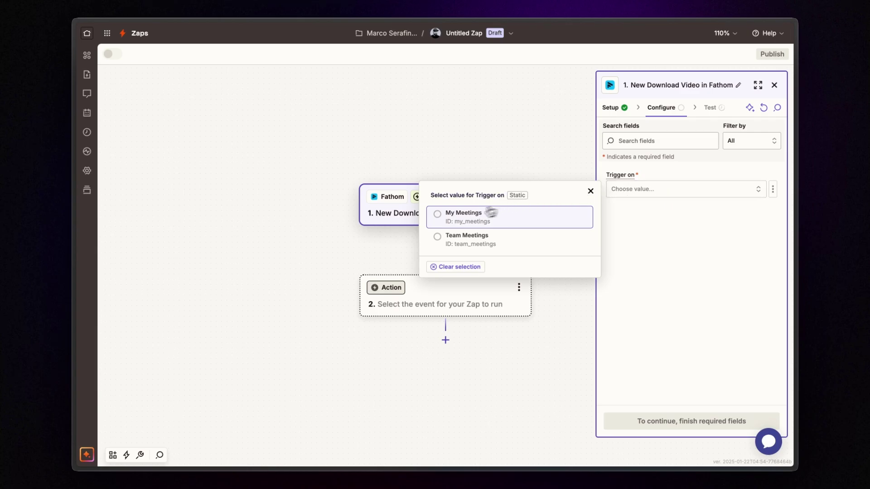
left_click(471, 219)
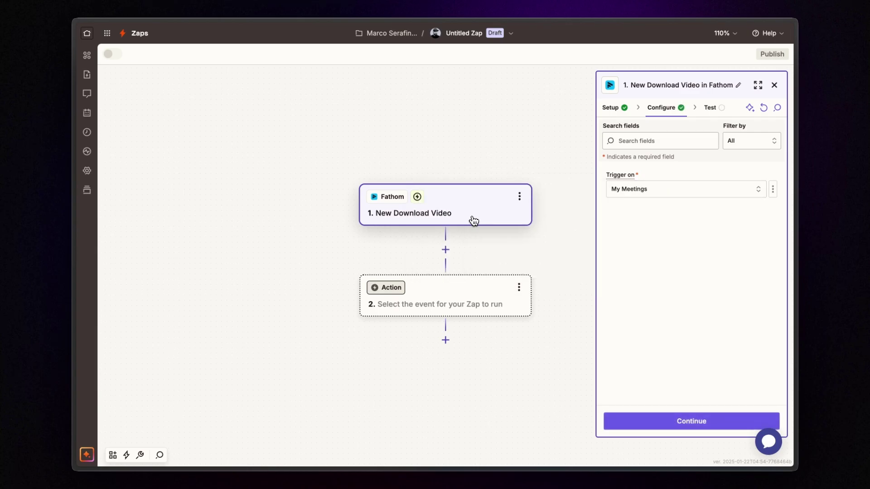
Step: Test the trigger and continue with the sample record Download Video A
left_click(686, 425)
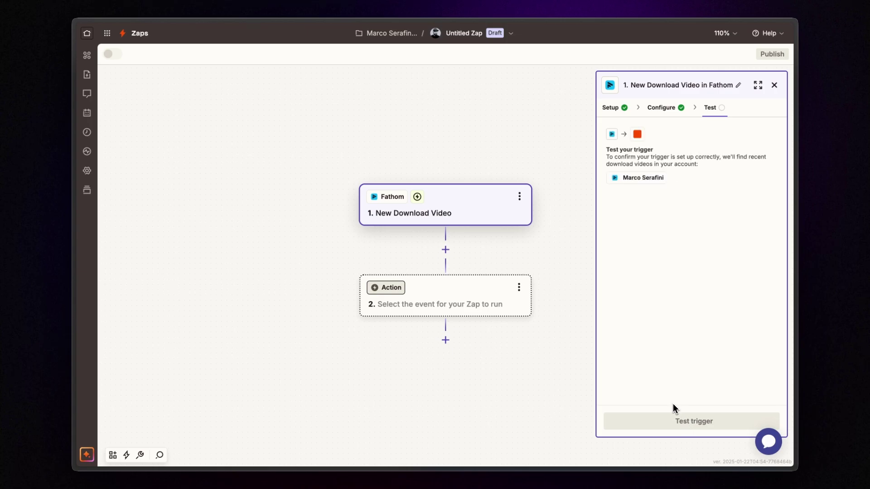
left_click(675, 416)
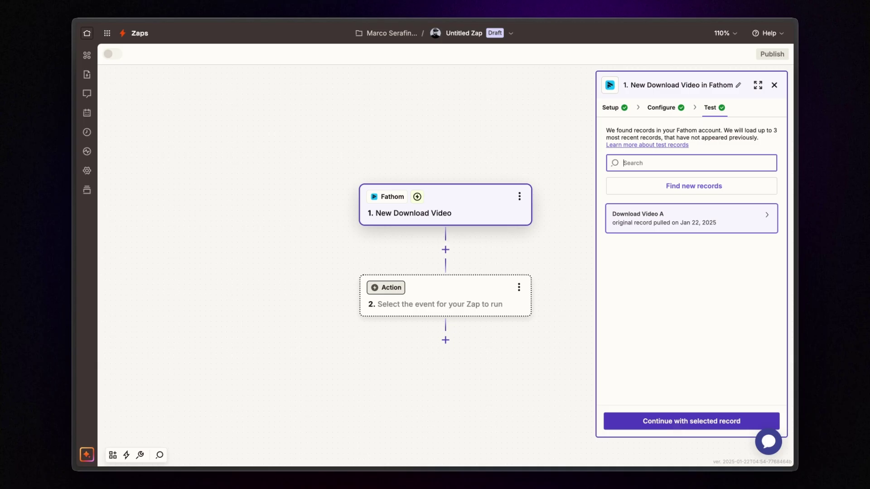
left_click(710, 216)
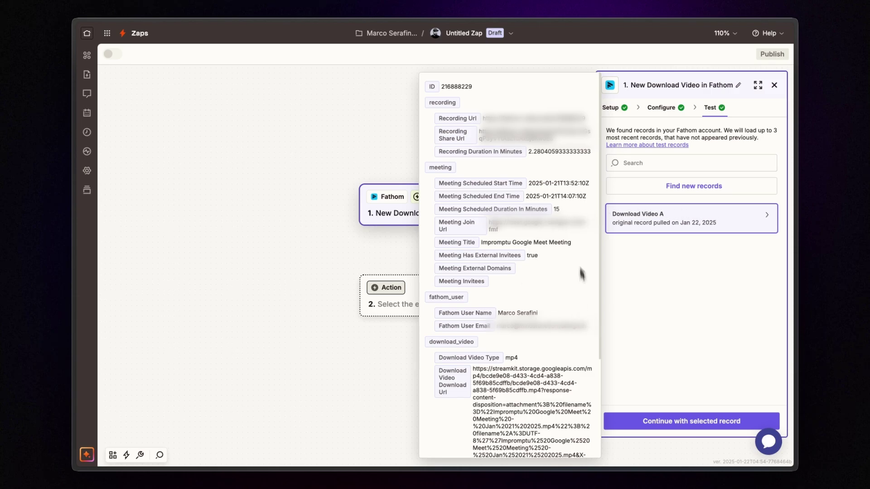
left_click(680, 421)
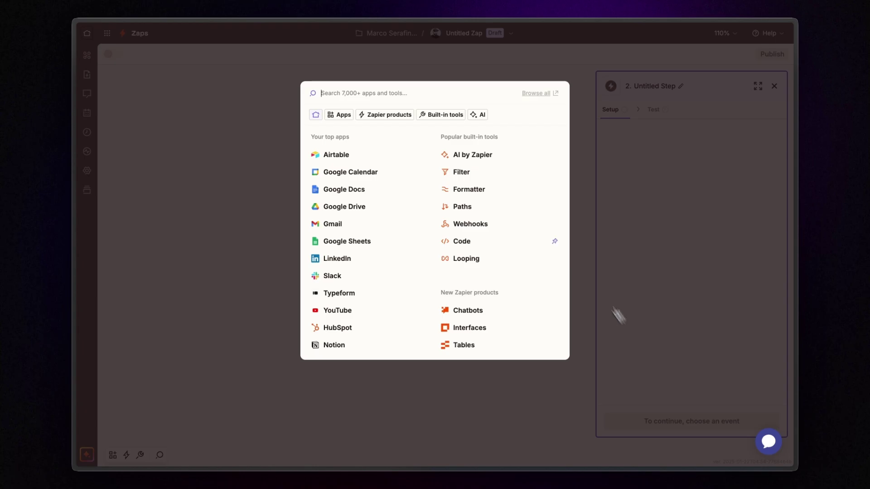
Step: Add Google Drive as the action app with the Upload File event
left_click(343, 207)
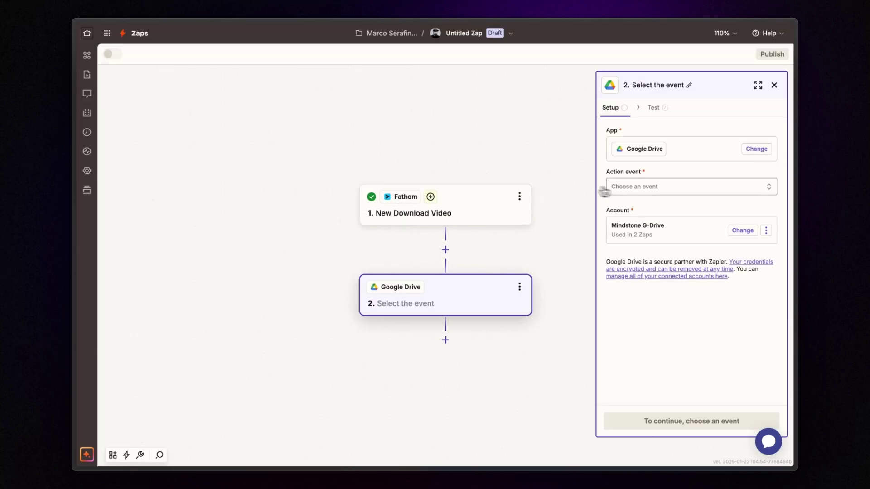
left_click(646, 189)
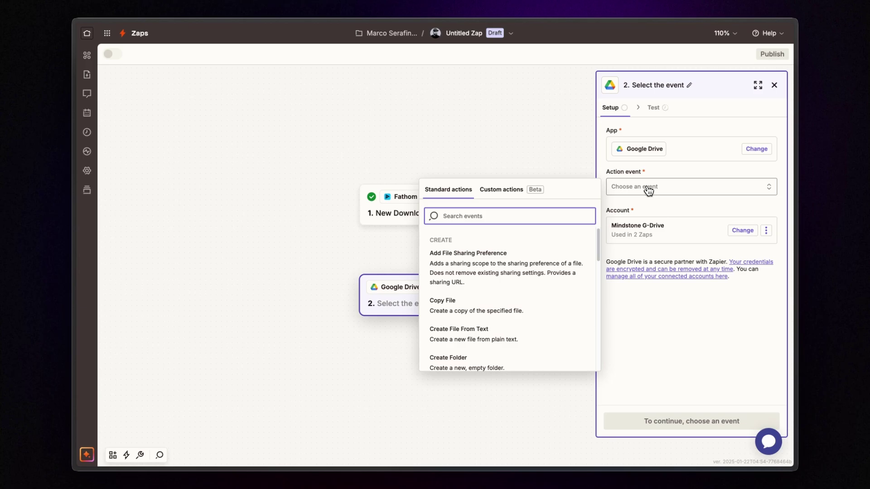
type("uplo")
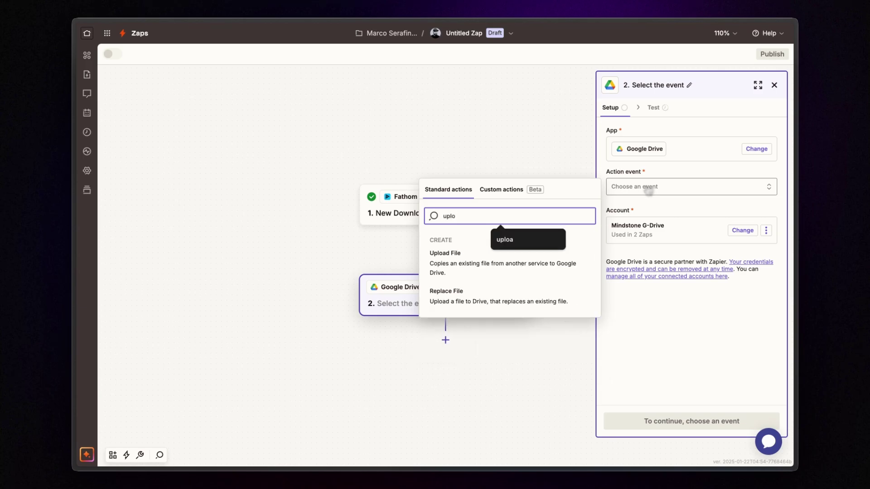
left_click(452, 268)
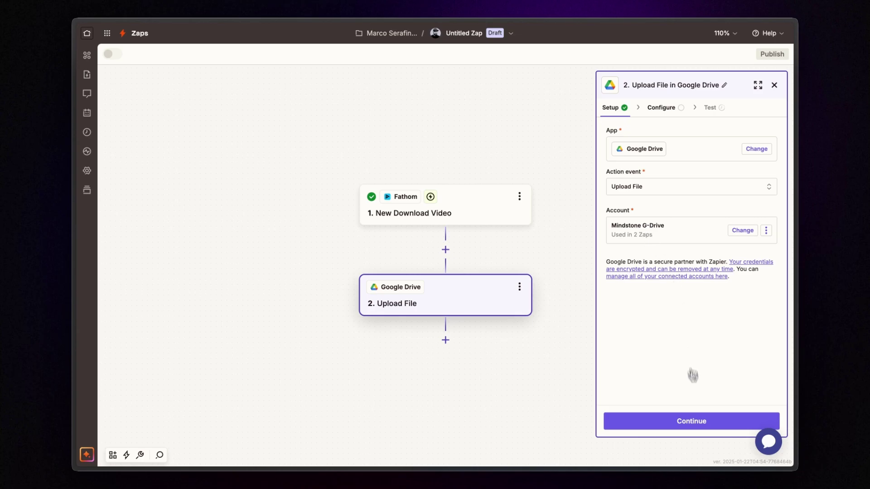
left_click(698, 422)
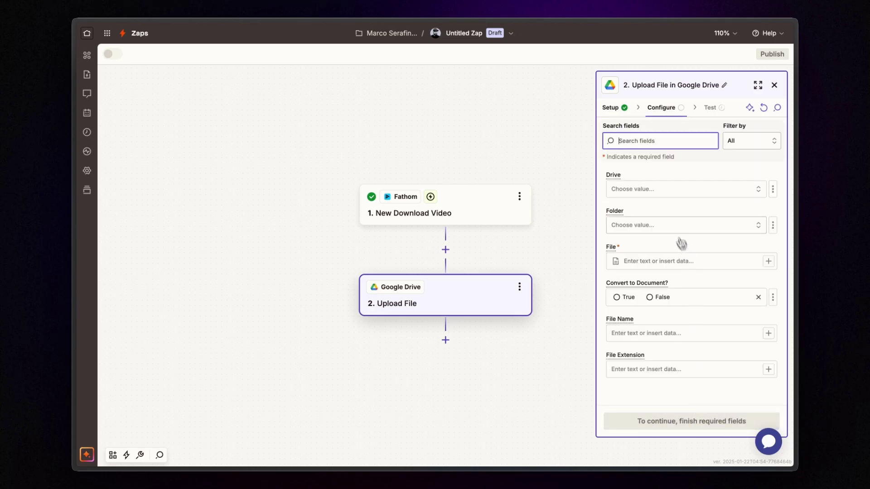
Step: Target My Google Drive and the Meetings - Video Recordings folder for the upload
left_click(643, 189)
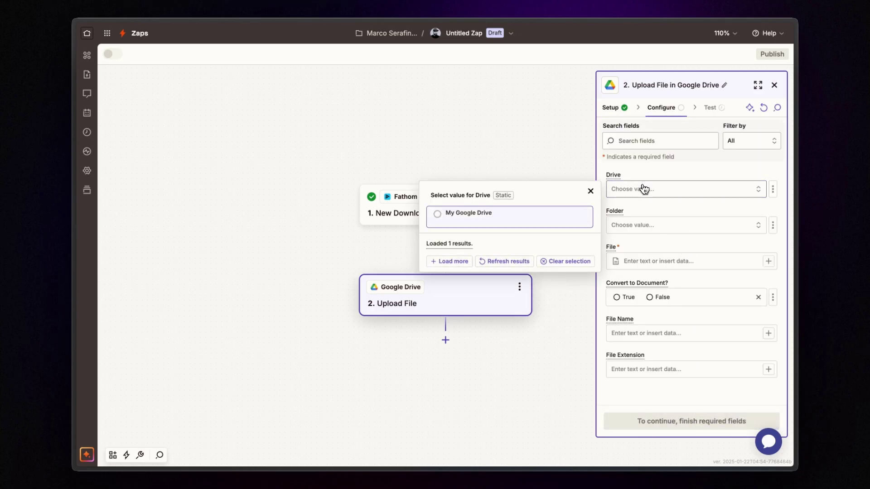
left_click(492, 218)
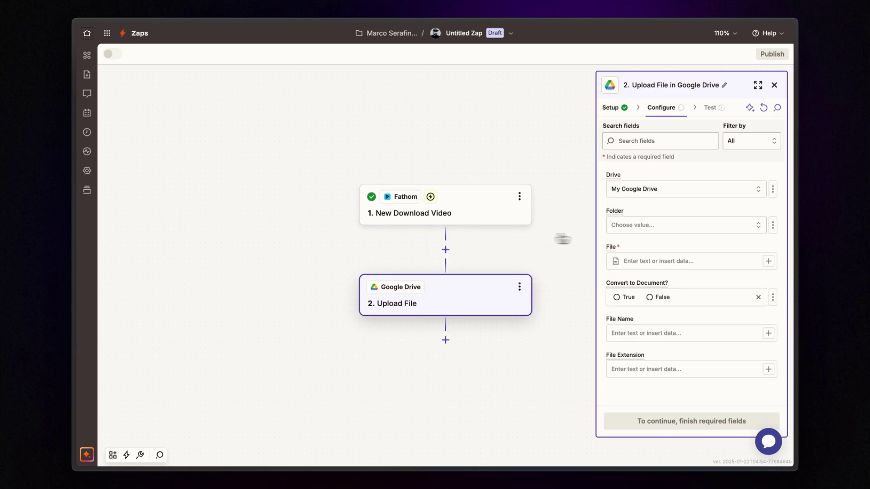
left_click(642, 231)
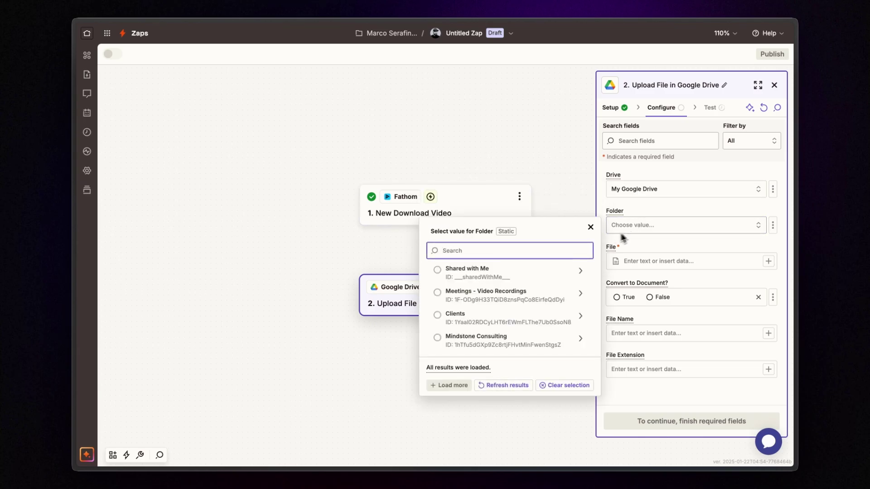
left_click(499, 297)
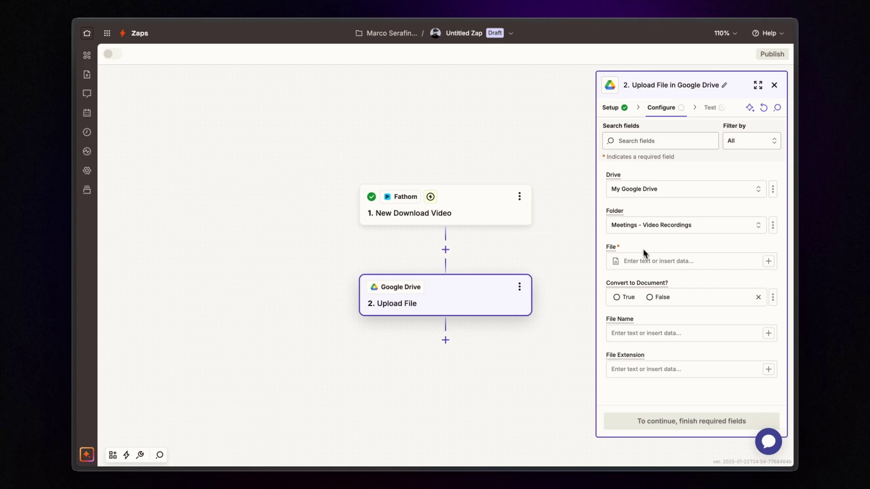
Step: Map Fathom's Download Video Download Url as the file, with document conversion set to False
left_click(644, 261)
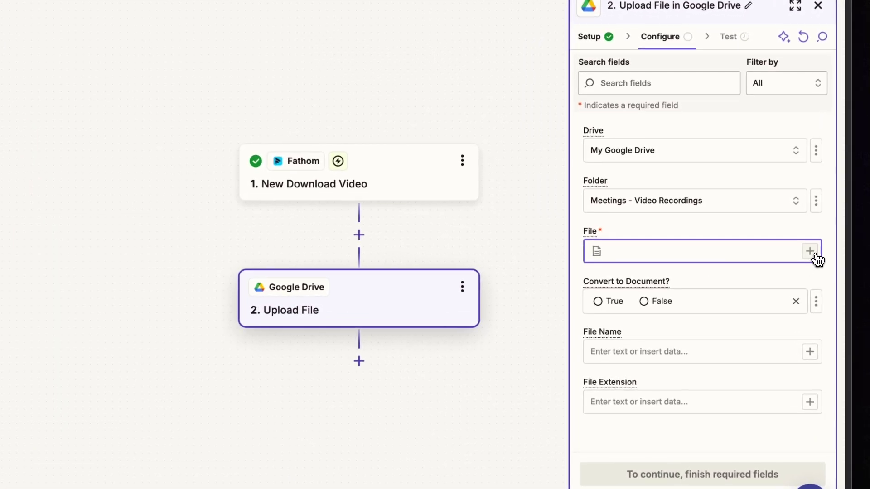
left_click(815, 256)
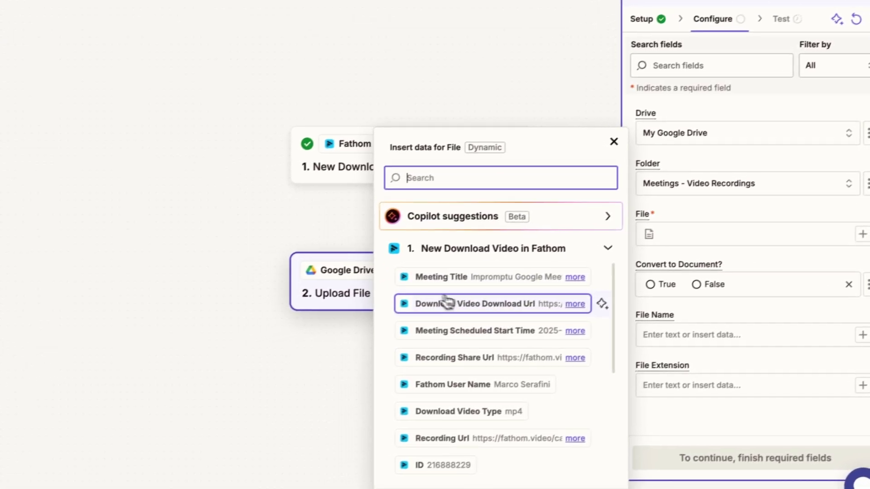
left_click(475, 304)
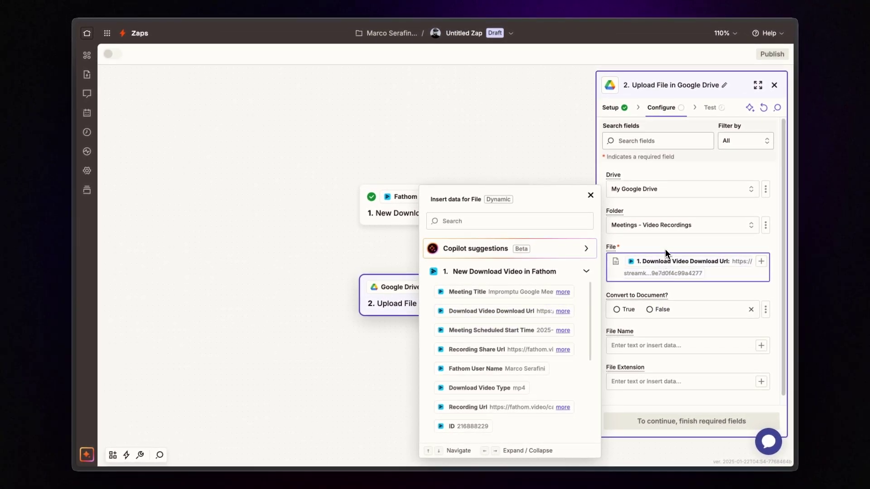
left_click(665, 250)
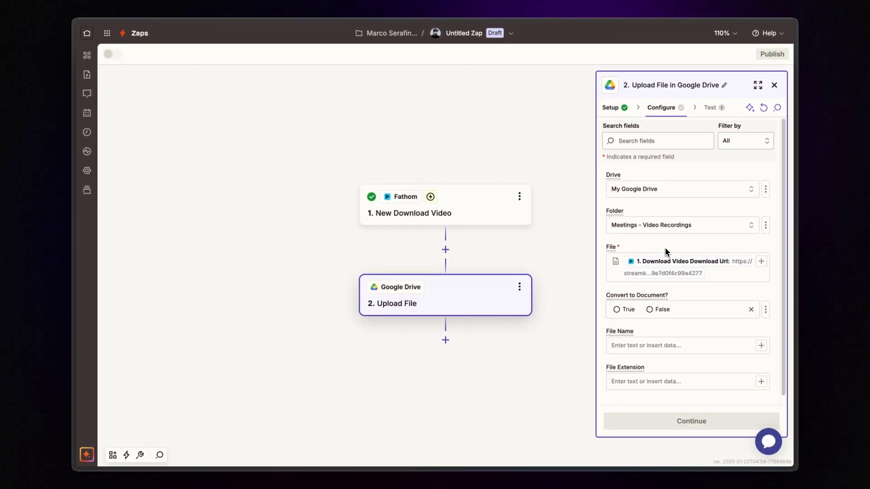
left_click(652, 311)
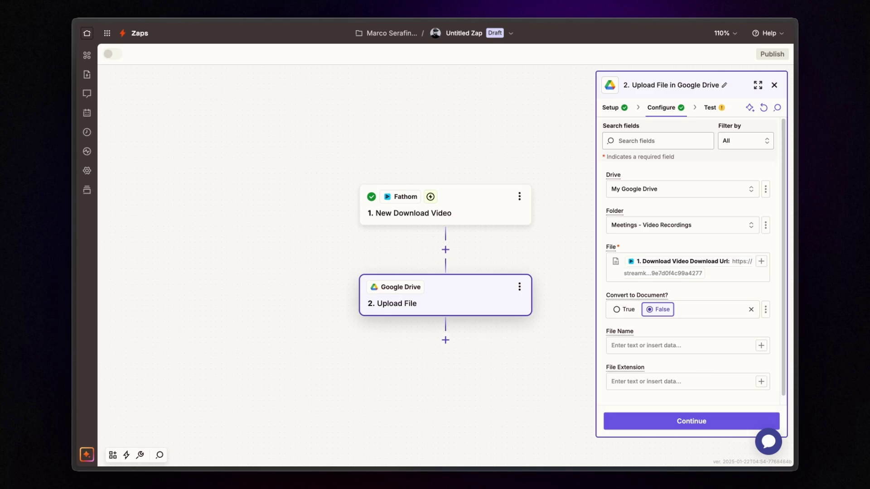
Step: Run a successful Google Drive upload test and publish the Zap as v1
left_click(687, 422)
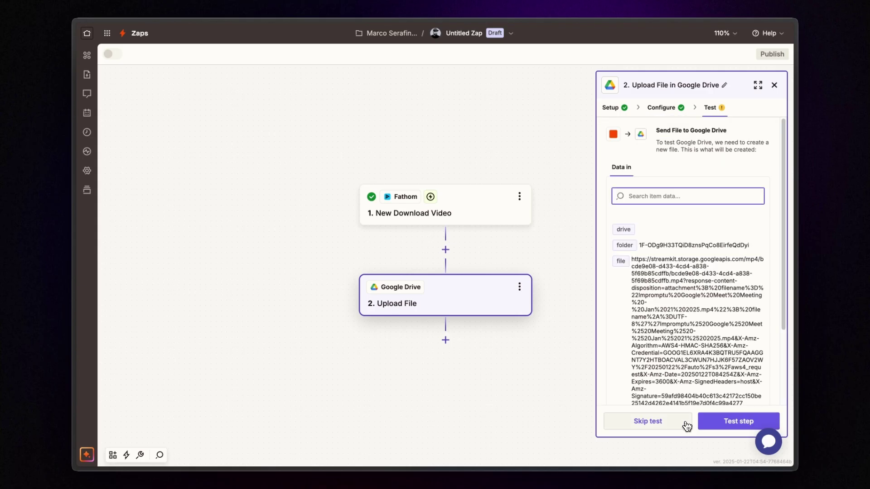
left_click(734, 423)
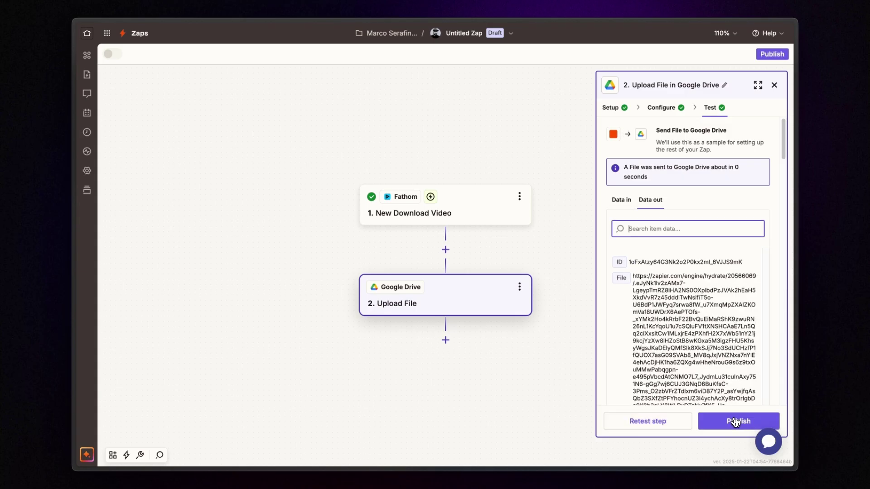
left_click(729, 422)
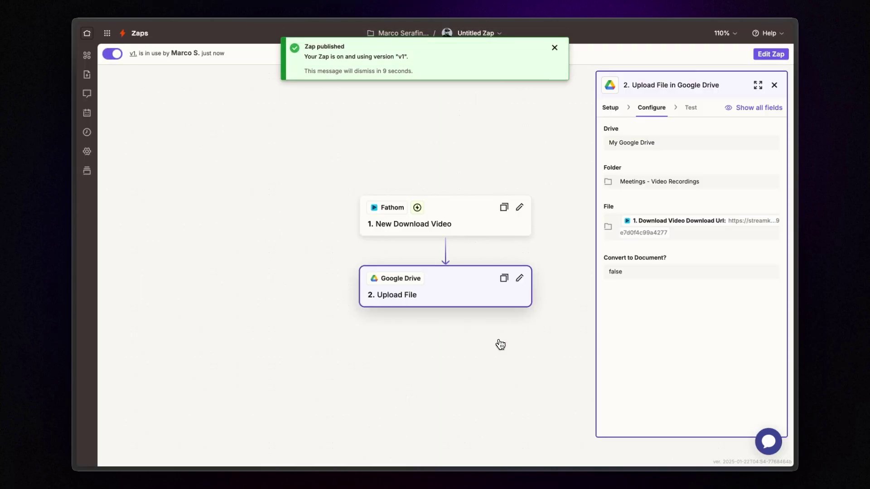
key("super+s")
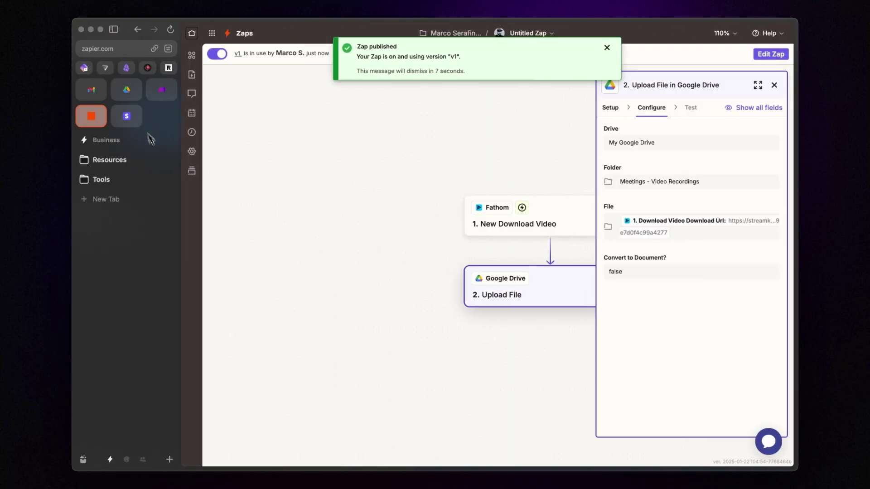
Step: Open the Meetings - Video Recordings folder in Google Drive to check the uploaded recording
left_click(134, 96)
double_click(365, 165)
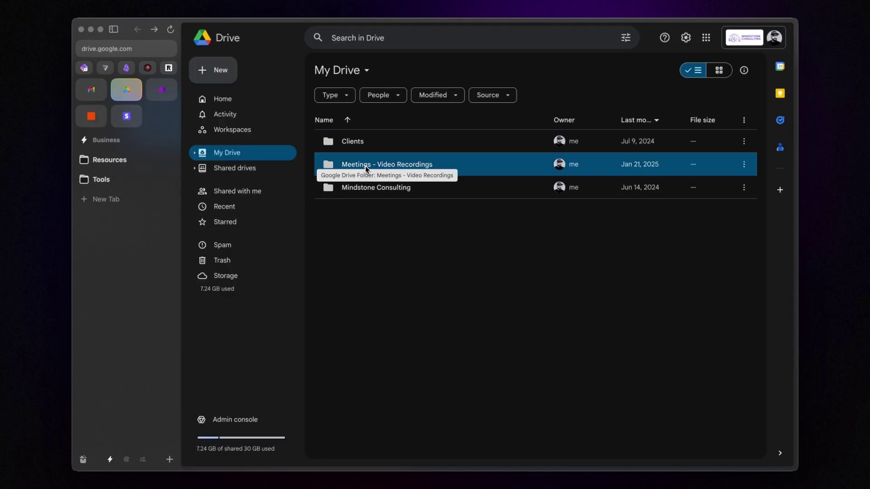